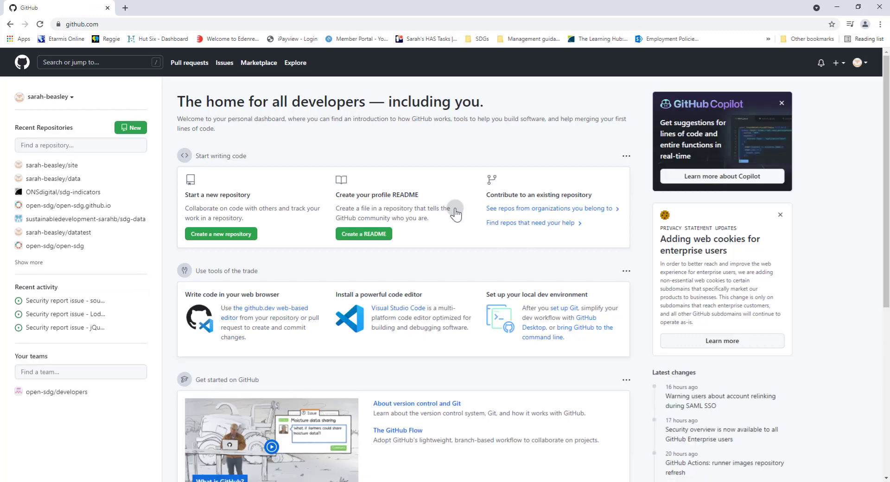
# Step: Search all of GitHub for open-sdg/open-sdg-site-starter and open that repository
pyautogui.click(92, 62)
pyautogui.write('open-sd')
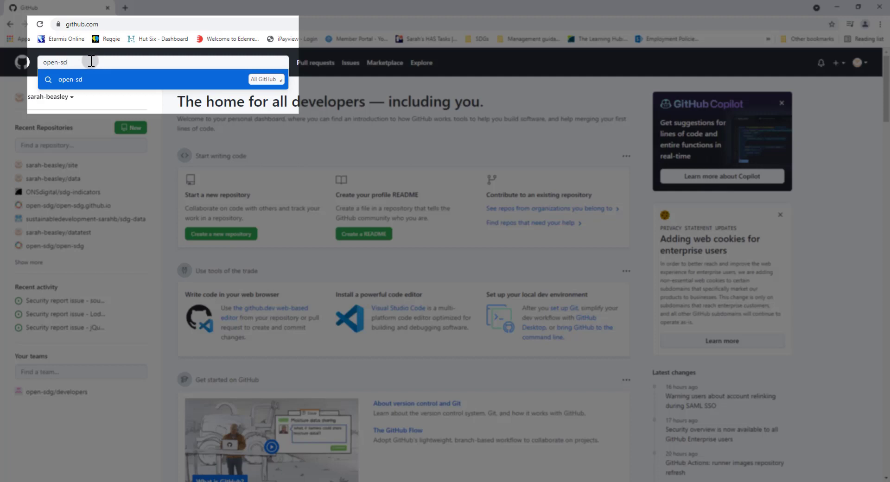
pyautogui.write('g/open-sdg-site-starter')
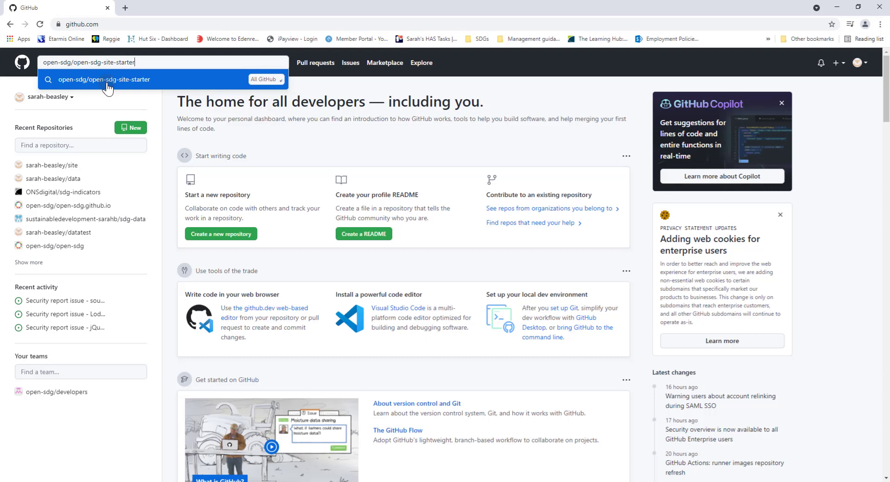
pyautogui.click(106, 82)
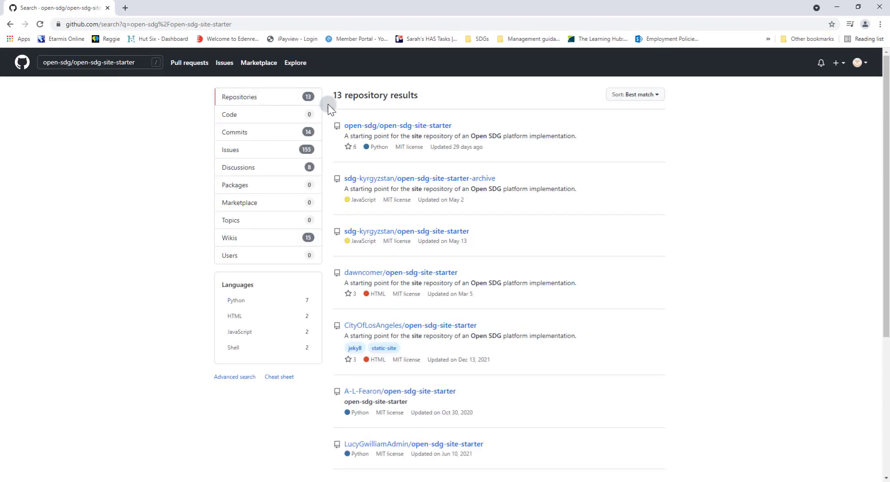
pyautogui.click(416, 124)
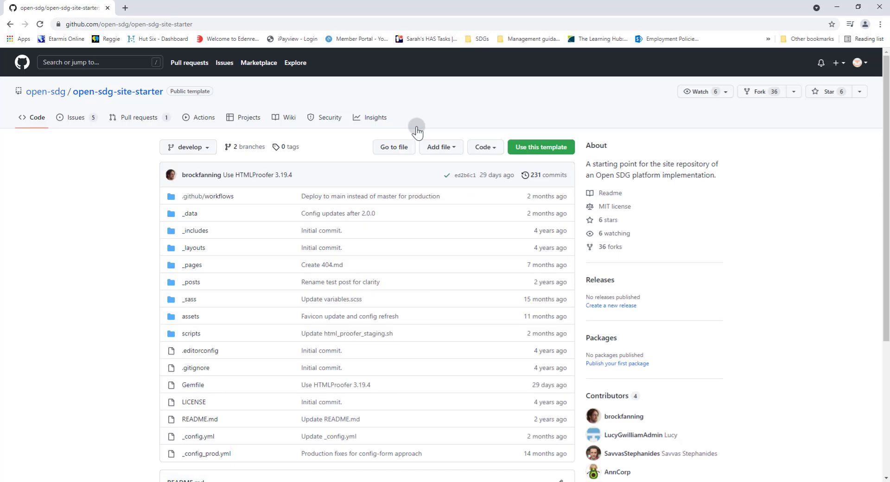
# Step: Create a public repository named site from this template under the sdg-tutorials owner, including all branches
pyautogui.click(535, 155)
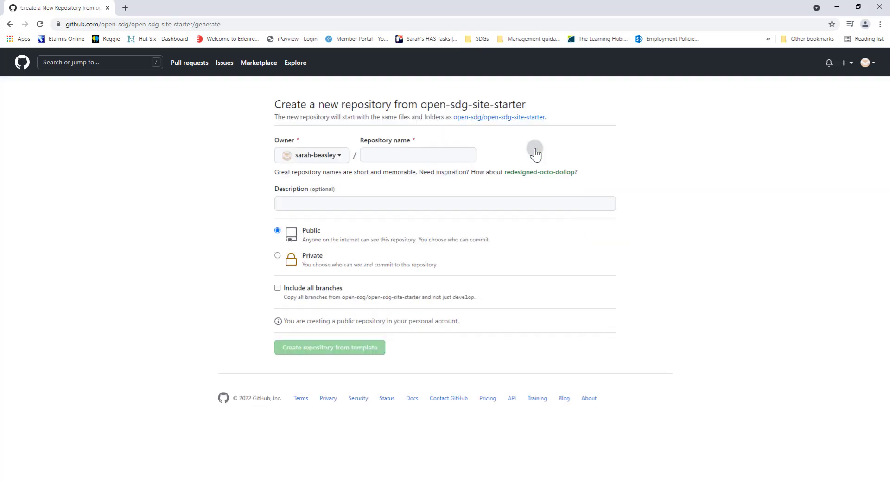
pyautogui.click(404, 155)
pyautogui.click(341, 155)
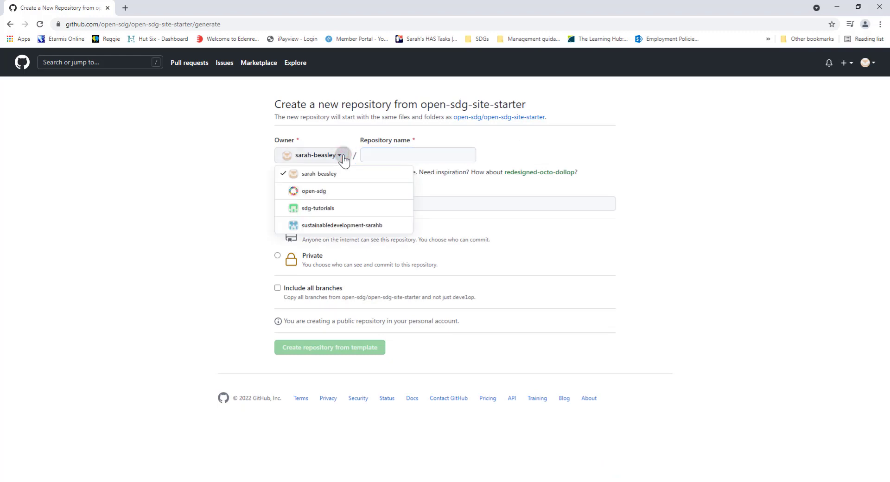
pyautogui.click(343, 209)
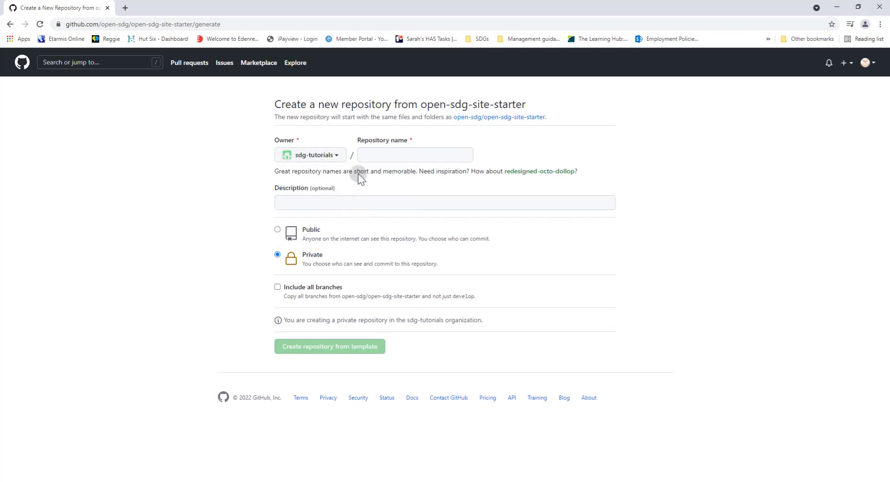
pyautogui.click(391, 152)
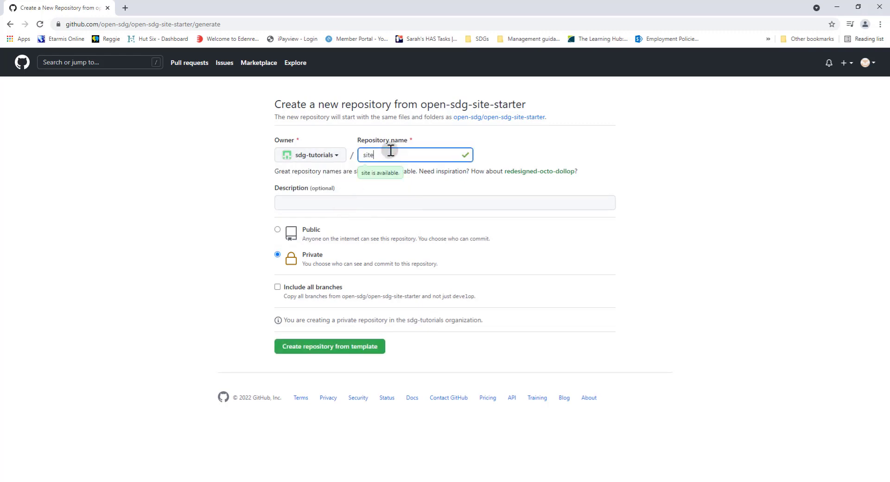
pyautogui.click(509, 150)
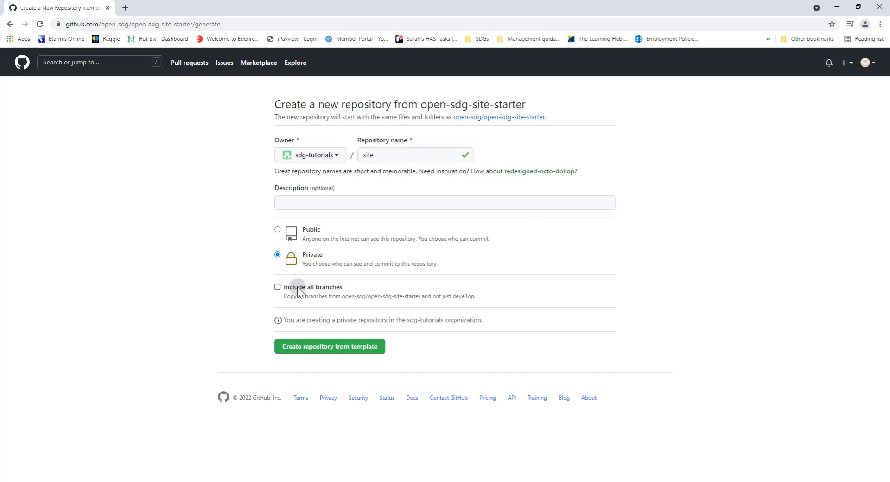
pyautogui.click(277, 230)
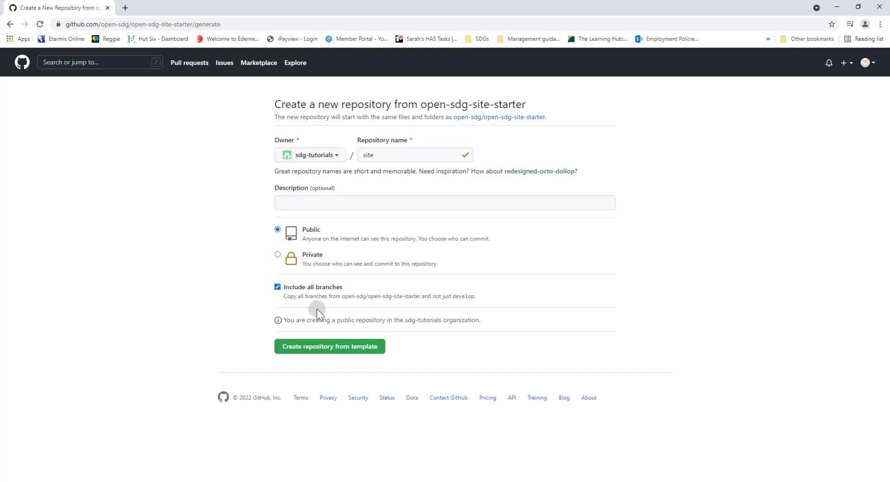
pyautogui.click(328, 353)
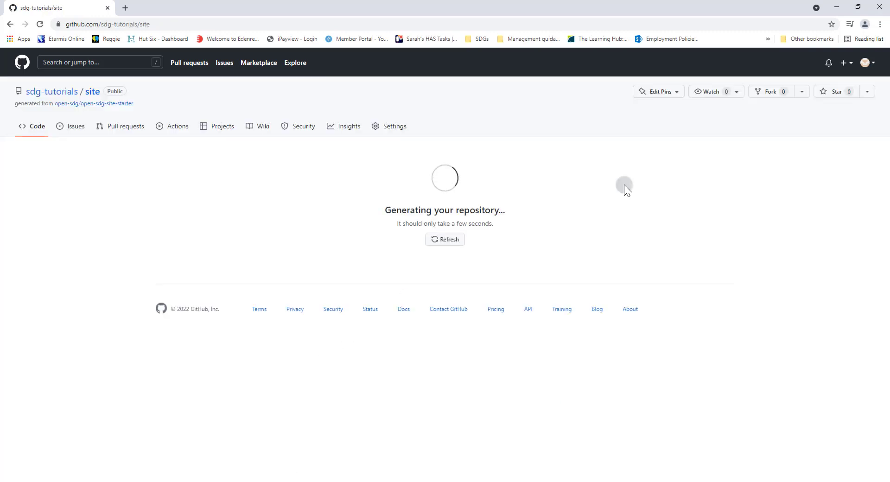
# Step: Bookmark the new site repository page in the SDGs folder
pyautogui.click(832, 24)
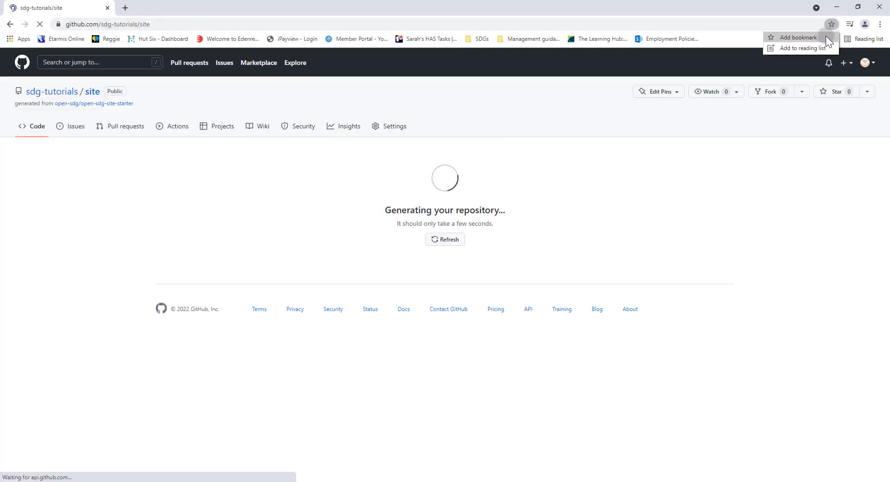
pyautogui.click(825, 35)
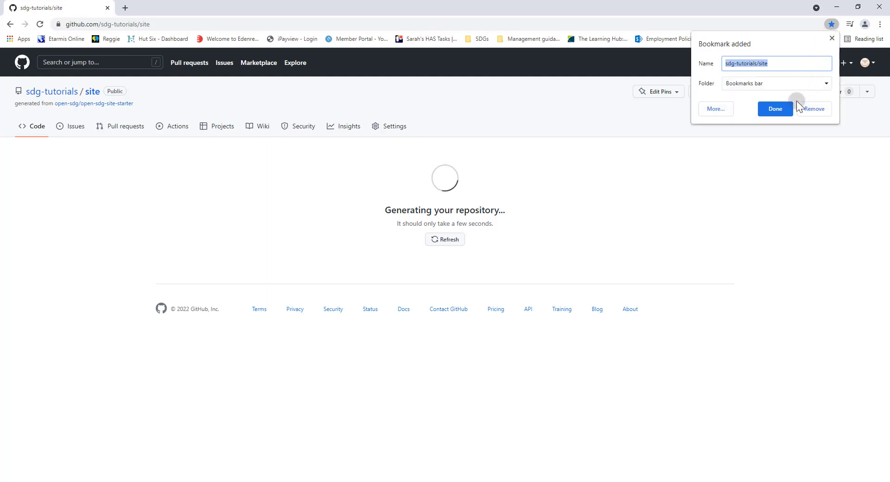
pyautogui.click(778, 82)
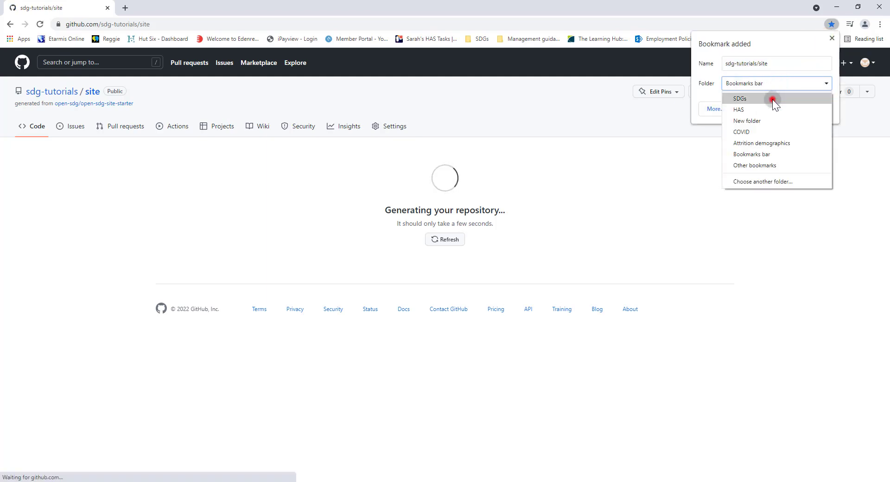
pyautogui.click(772, 98)
pyautogui.click(772, 109)
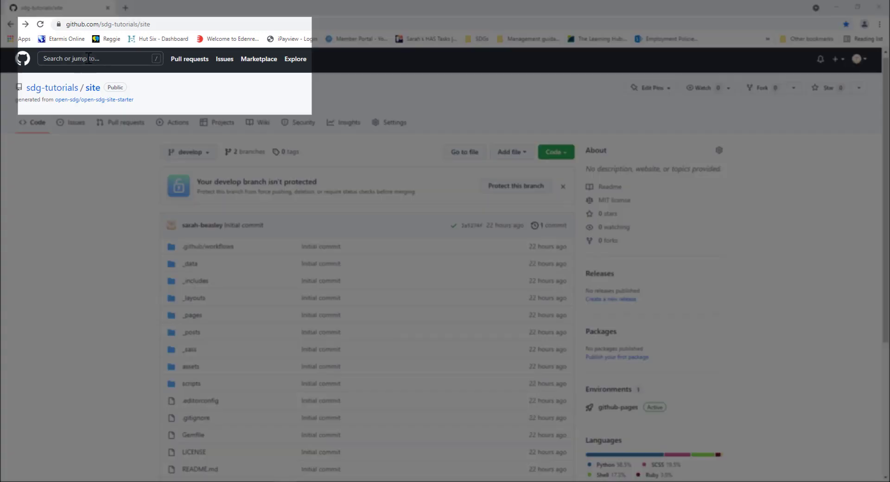
# Step: Search all of GitHub for open-sdg/open-sdg-data-starter and open that repository
pyautogui.click(89, 58)
pyautogui.write('ope')
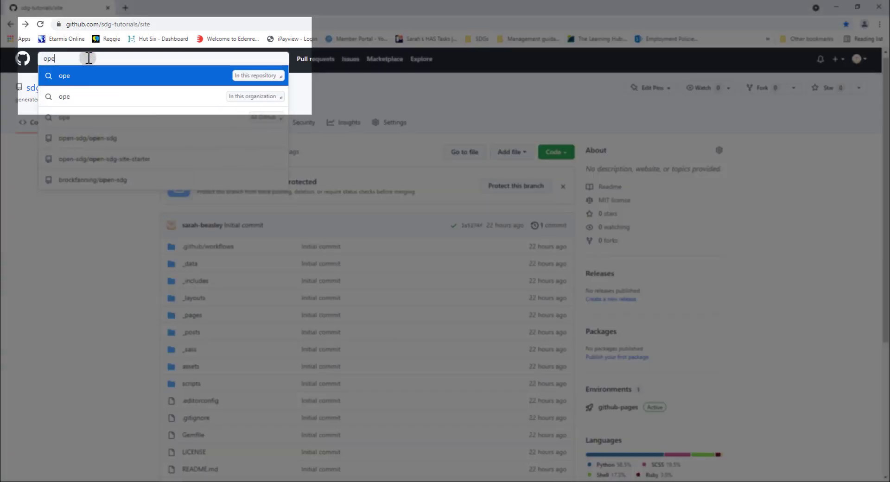
pyautogui.write('n-sdg/open')
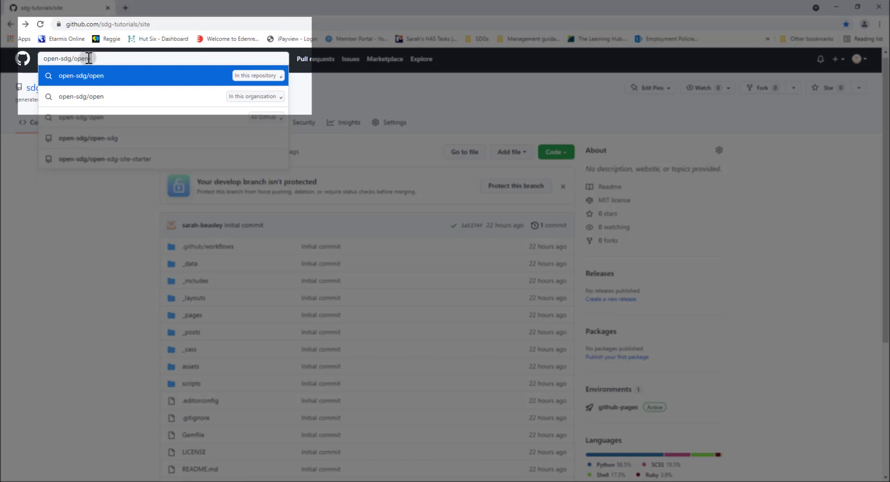
pyautogui.write('-sdg-data')
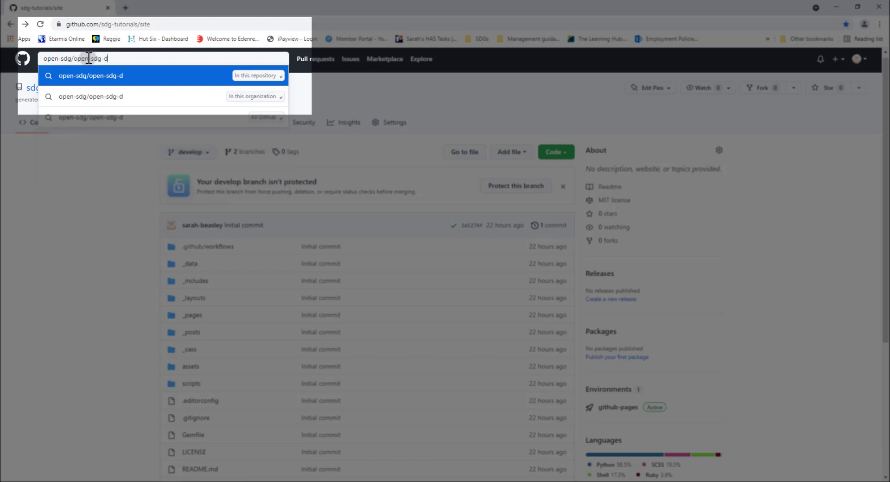
pyautogui.write('-starter')
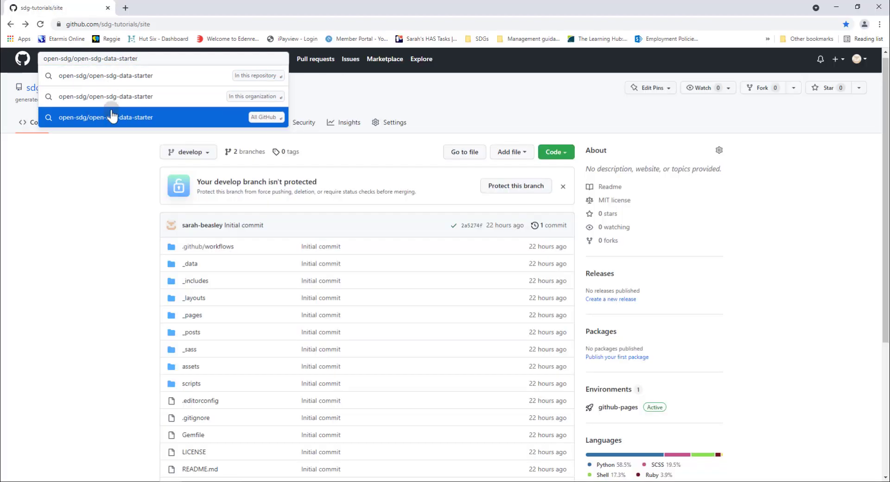
pyautogui.click(99, 118)
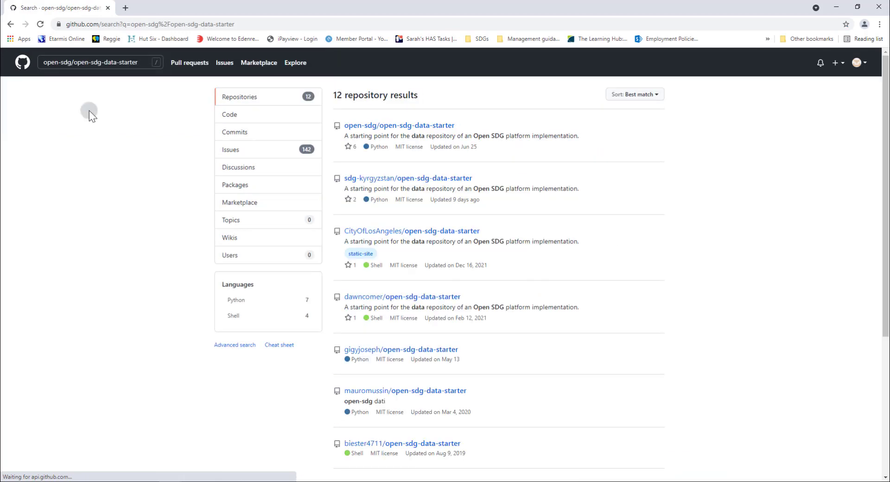
pyautogui.click(426, 128)
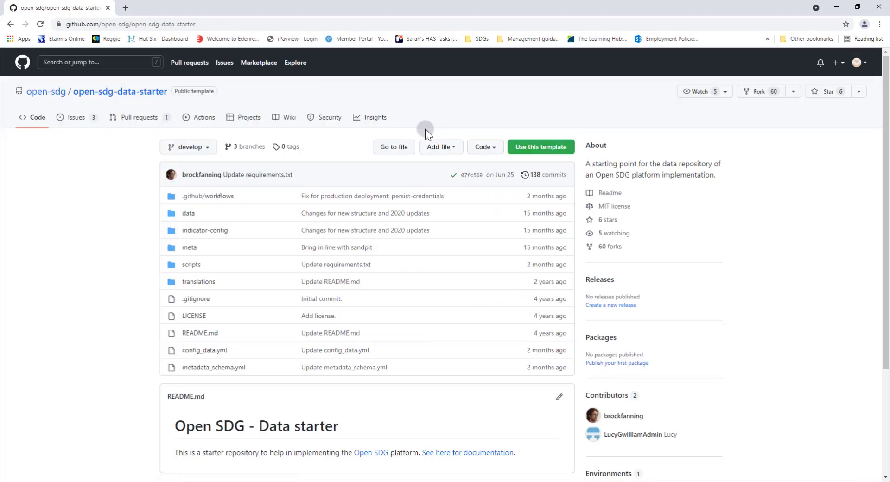
# Step: Create a public repository named data from this template under the sdg-tutorials owner, including all branches
pyautogui.click(556, 146)
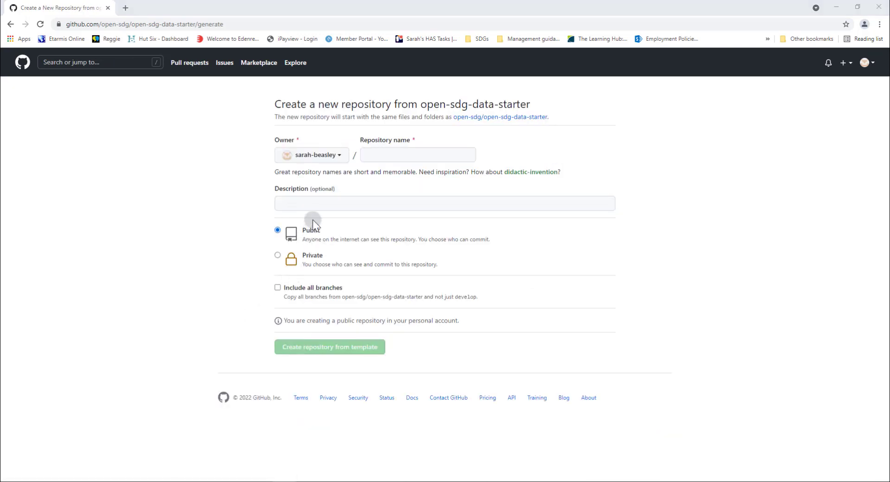
pyautogui.click(341, 158)
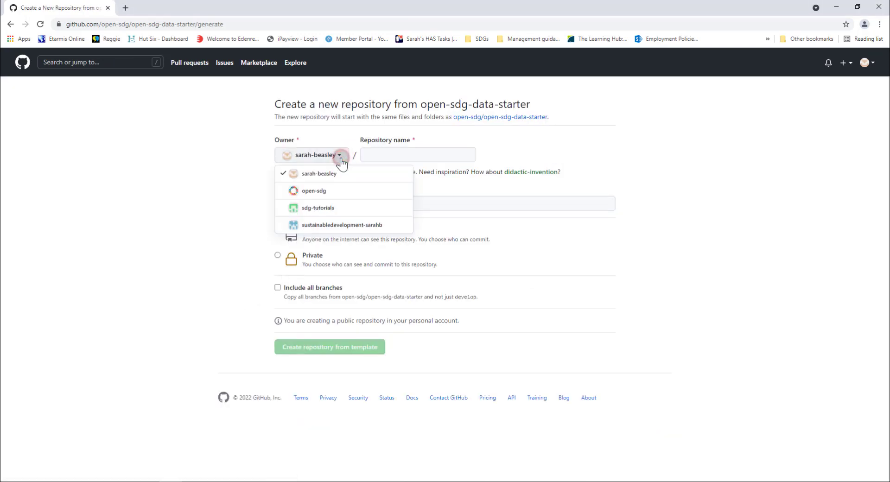
pyautogui.click(338, 205)
pyautogui.click(393, 153)
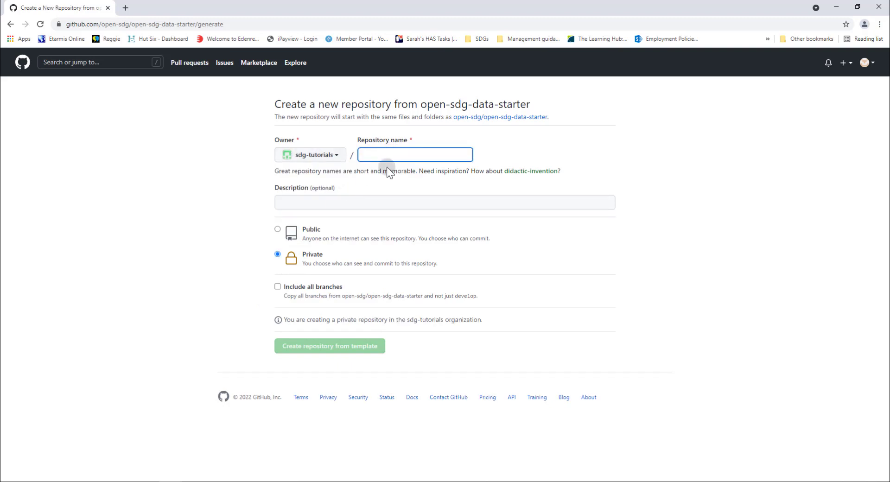
pyautogui.write('data')
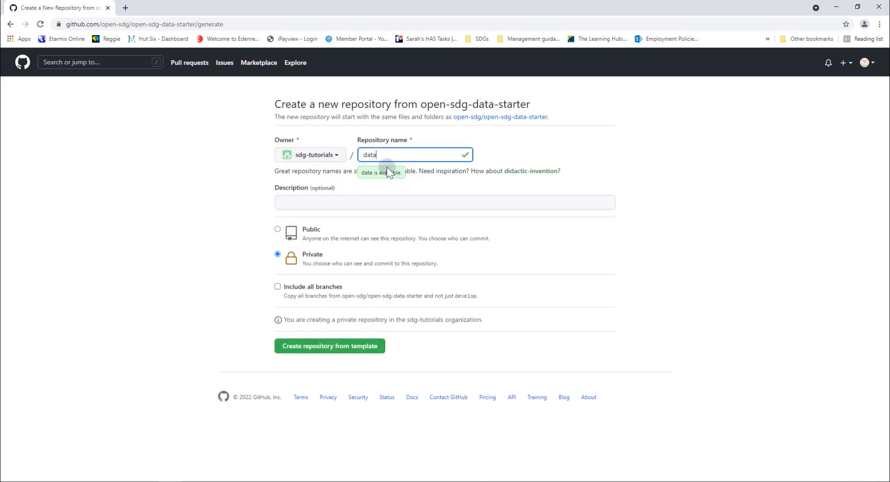
pyautogui.click(277, 228)
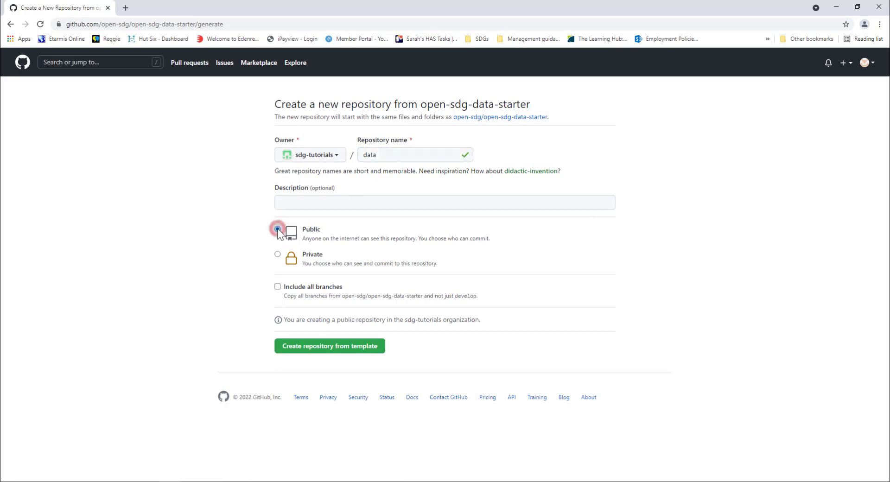
pyautogui.click(277, 286)
pyautogui.click(335, 350)
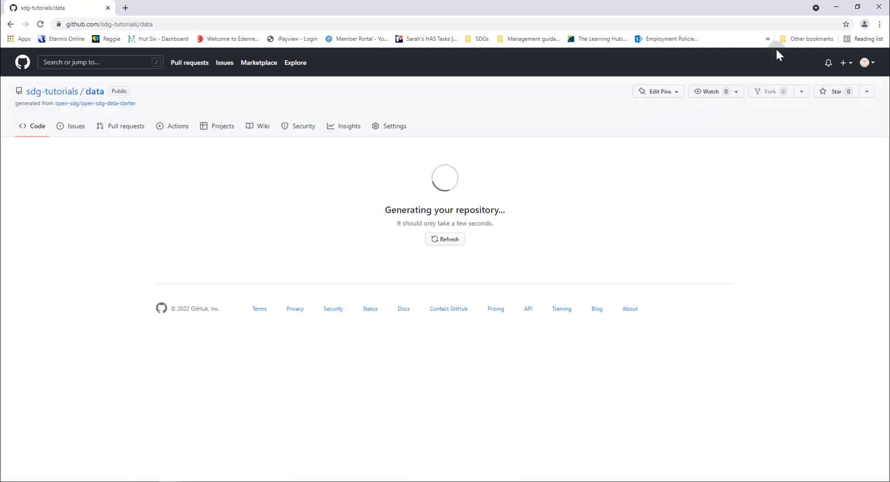
# Step: Bookmark the new data repository page in the SDGs folder
pyautogui.click(847, 24)
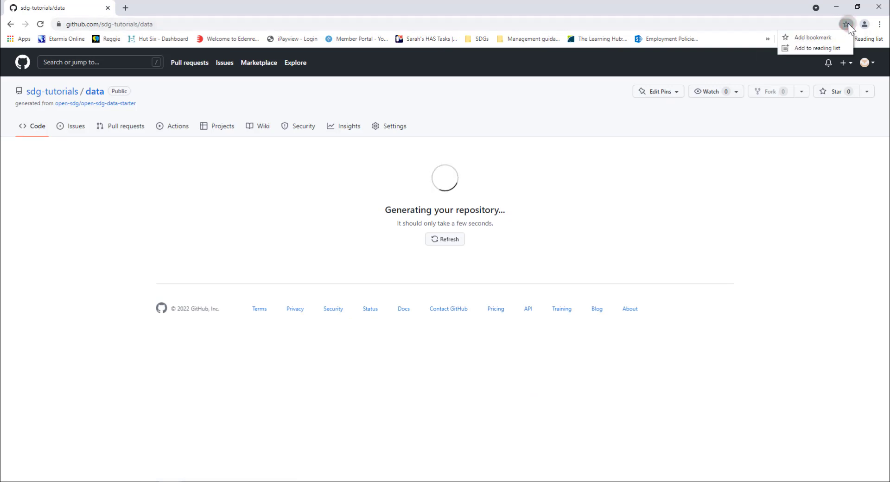
pyautogui.click(839, 37)
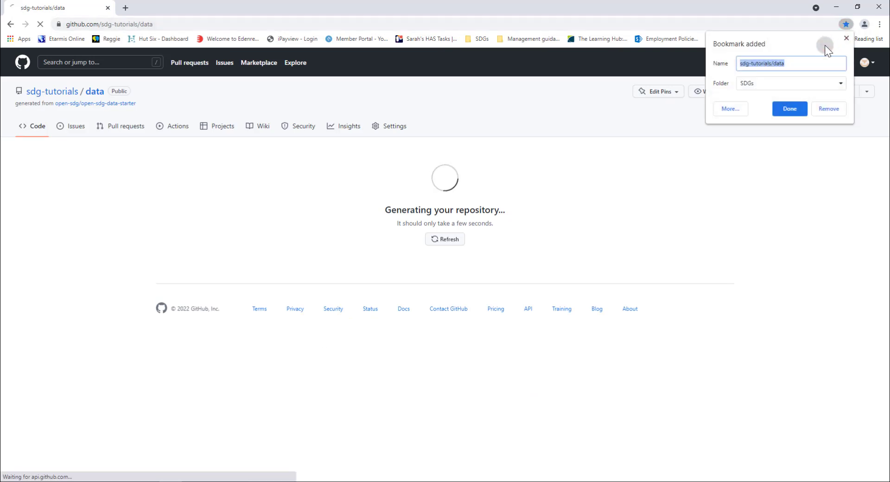
pyautogui.click(792, 107)
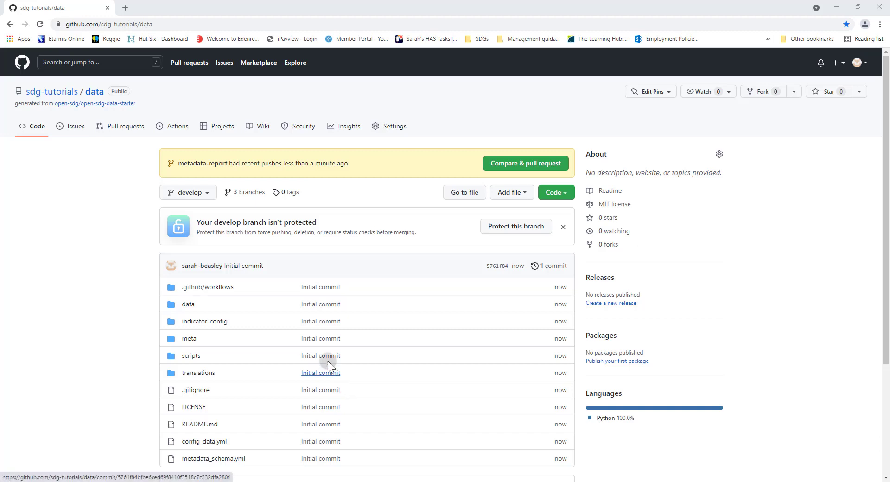
# Step: Check the data repository's workflow runs and open its live site from the GitHub Pages settings
pyautogui.click(178, 126)
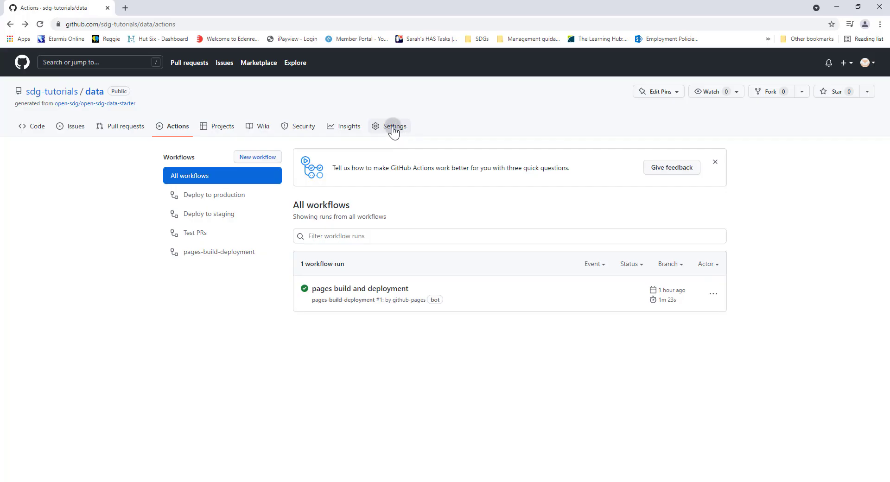
pyautogui.click(393, 129)
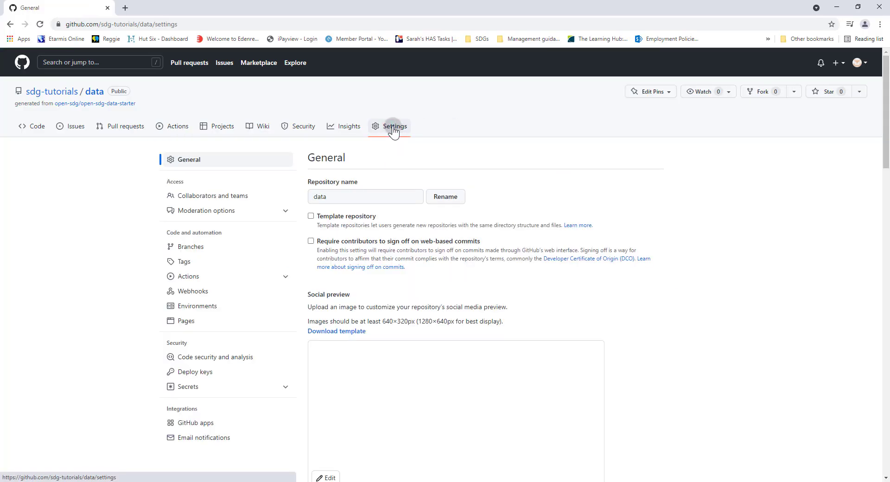
pyautogui.click(215, 323)
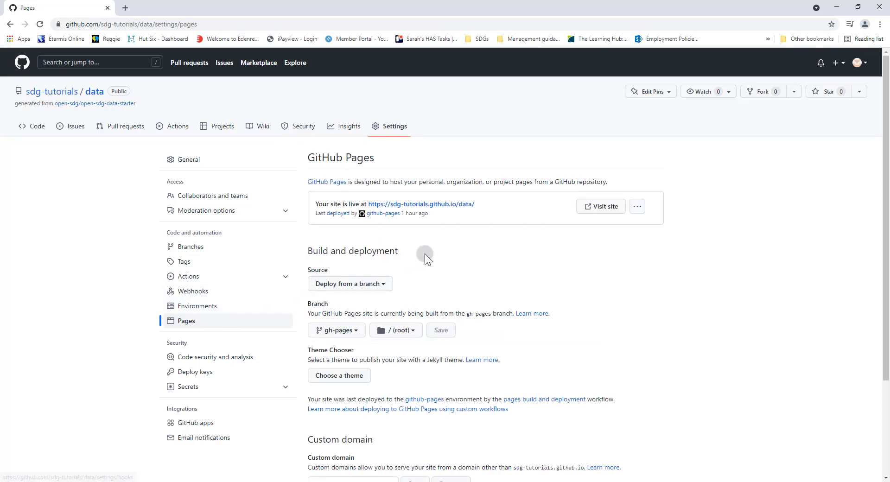
pyautogui.click(464, 207)
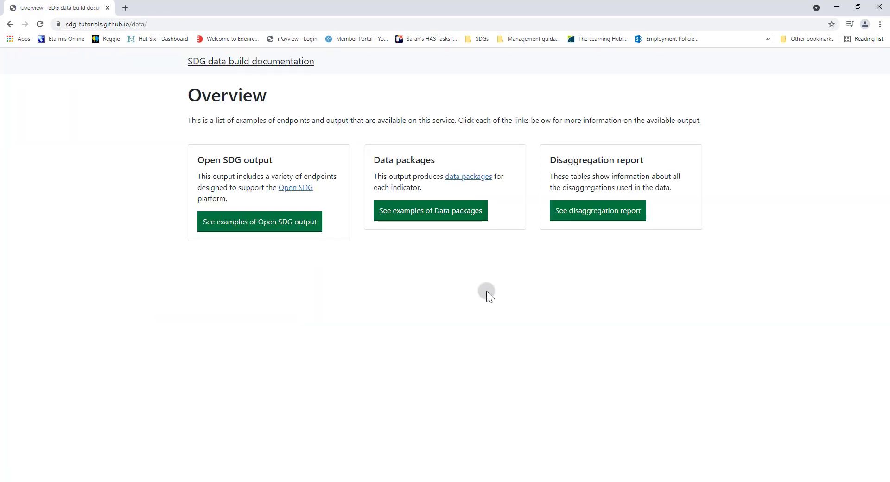
# Step: Bookmark the data repository's live Overview page in the SDGs folder
pyautogui.click(830, 25)
pyautogui.click(810, 36)
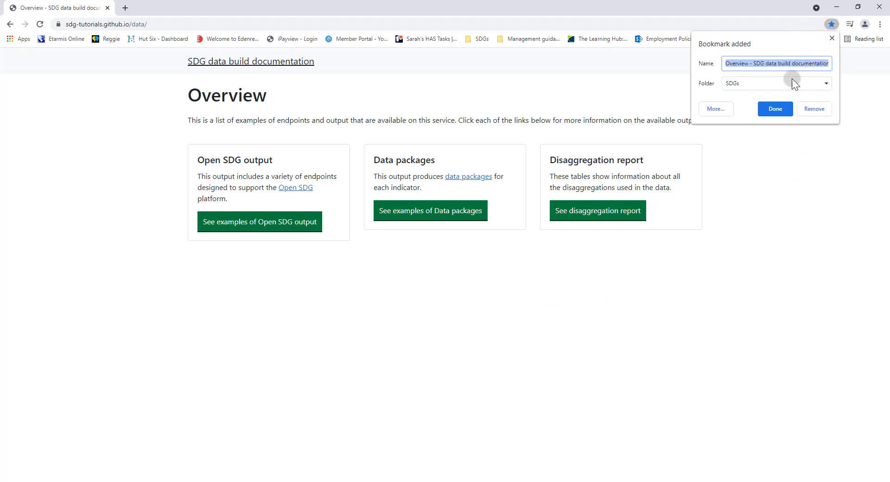
pyautogui.click(775, 109)
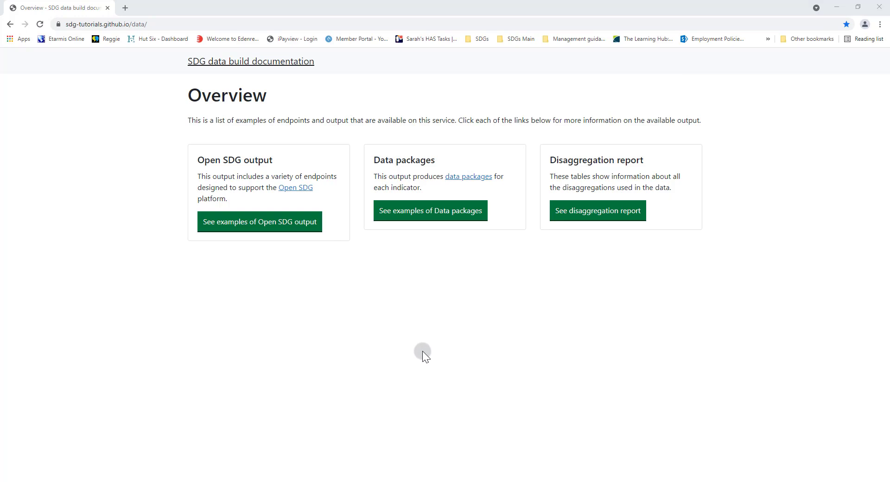
# Step: From the bookmarked site repository, check its workflow runs, then open its live site through the GitHub Pages settings and bookmark it
pyautogui.click(476, 39)
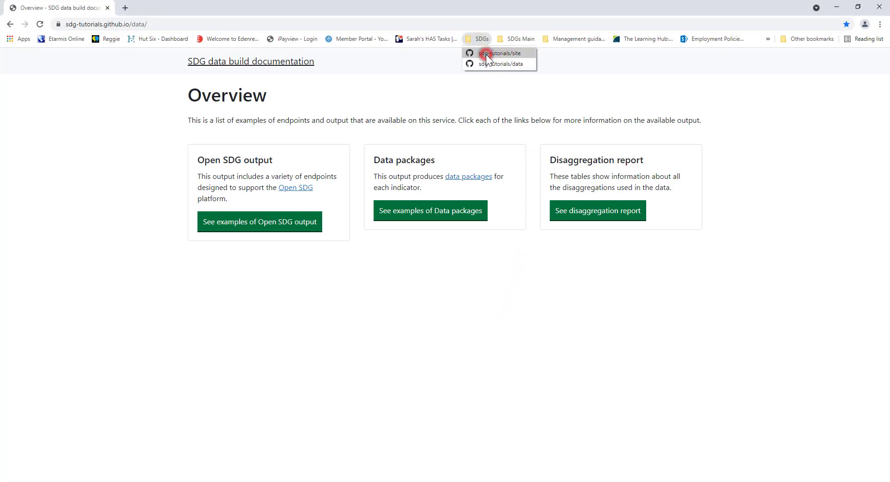
pyautogui.click(486, 54)
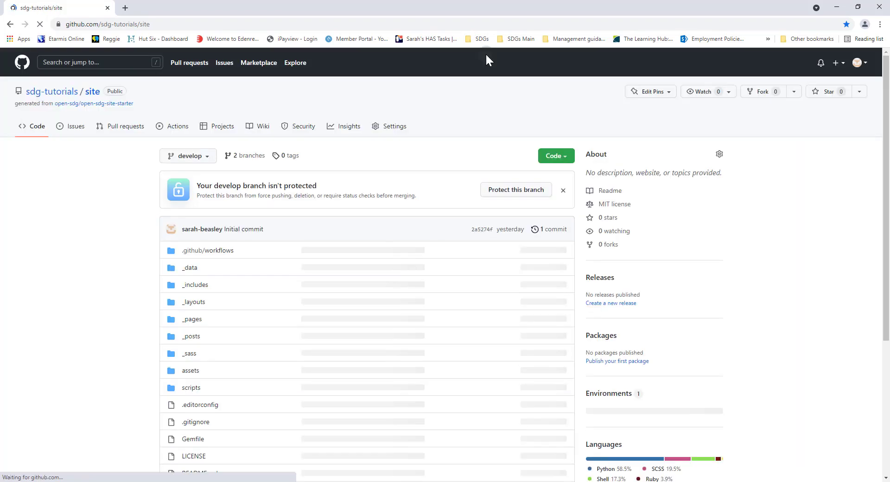
pyautogui.click(175, 126)
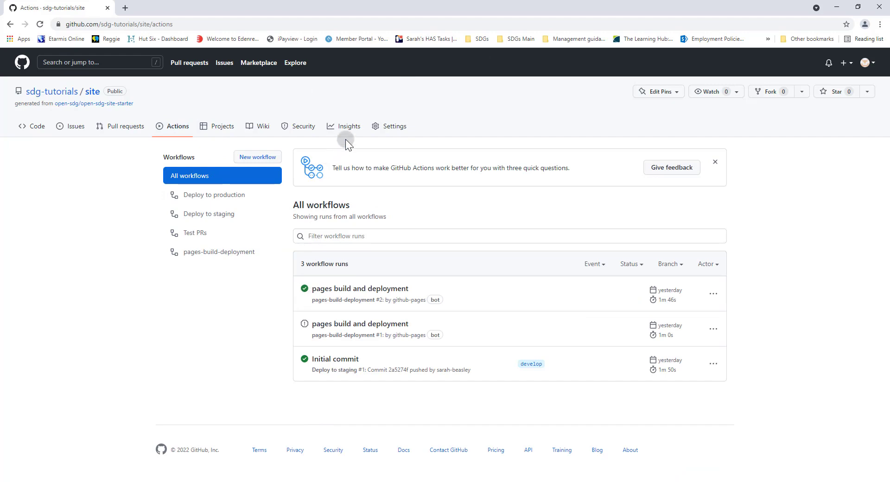
pyautogui.click(378, 127)
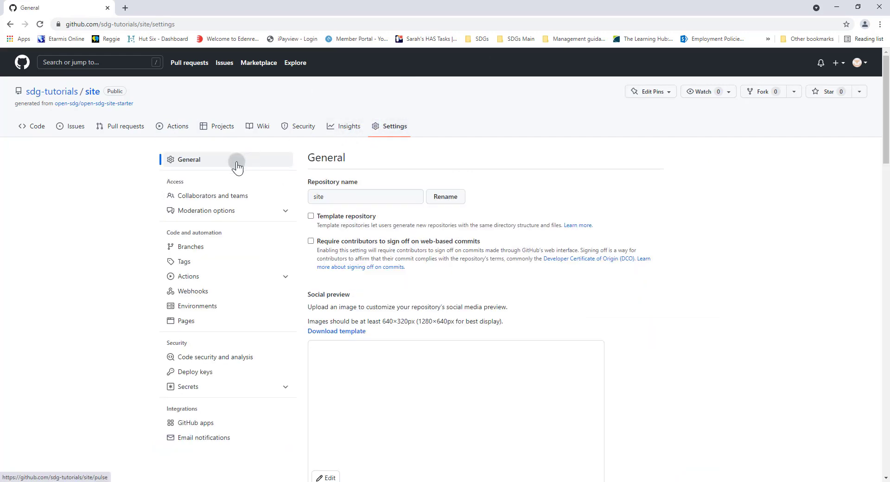
pyautogui.click(200, 323)
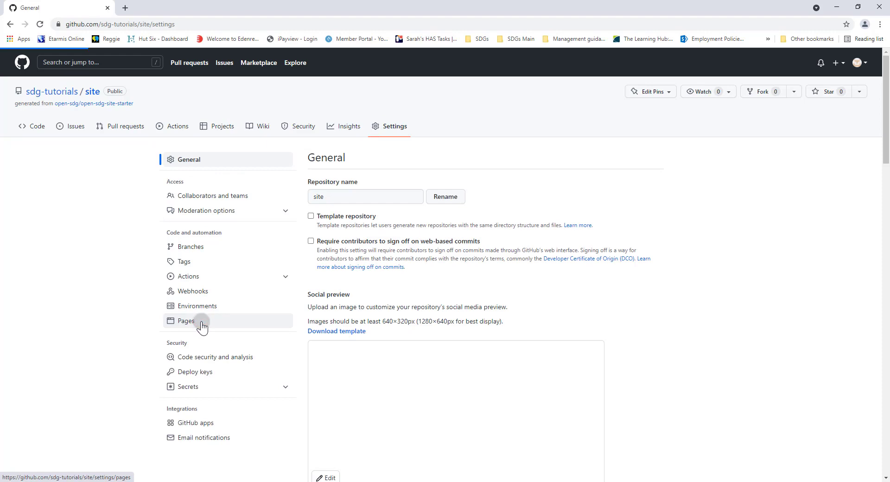
pyautogui.click(458, 205)
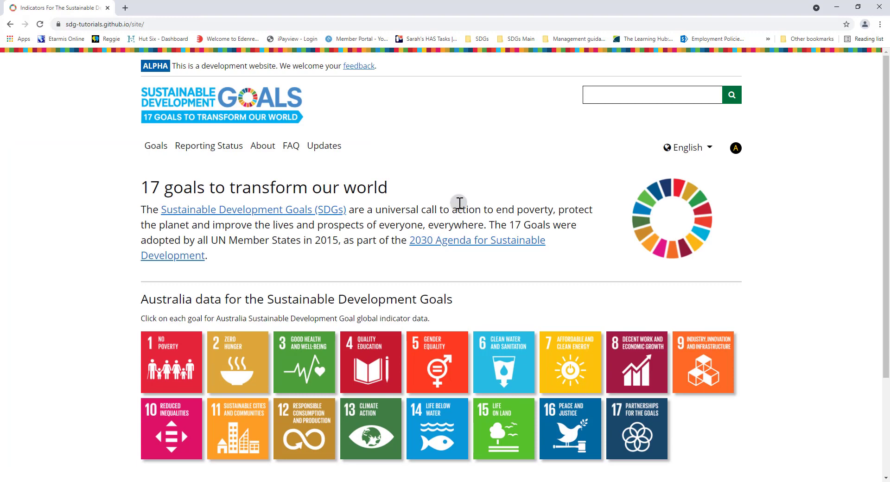
pyautogui.hotkey('ctrl', 'd')
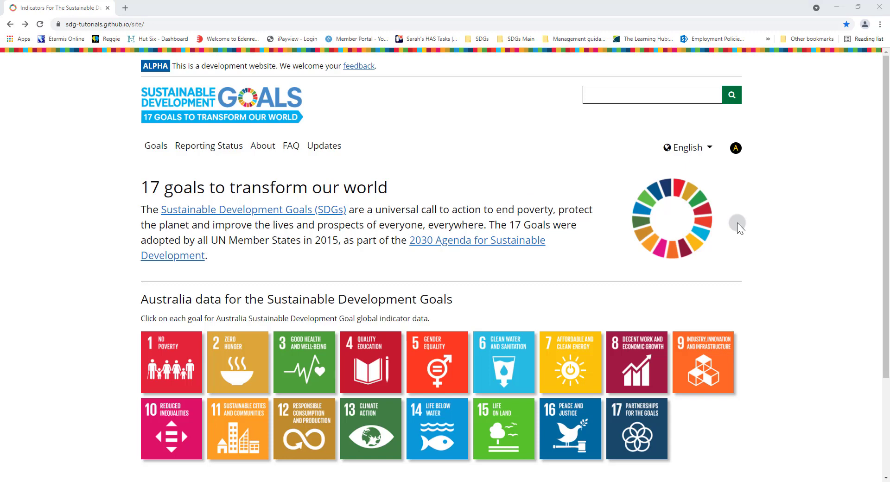
# Step: Open the live site's Configuration page and go to the required Remote data prefix setting
pyautogui.scroll(-3, 737, 223)
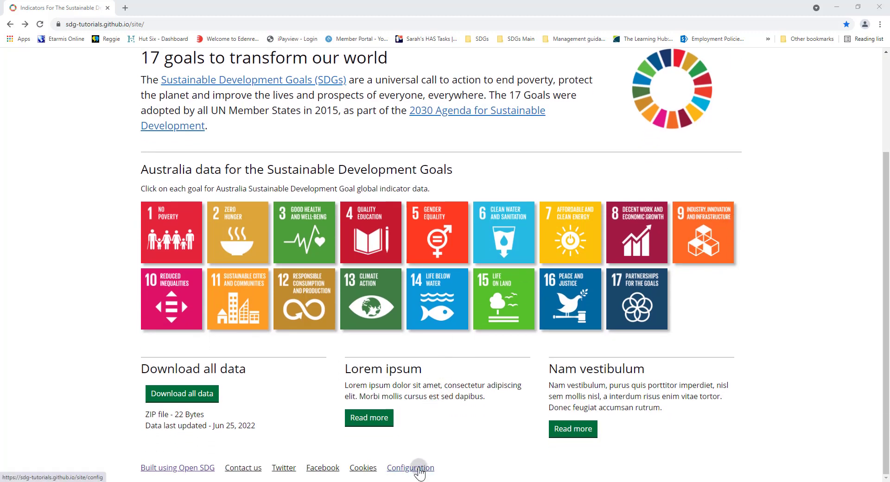
pyautogui.click(418, 468)
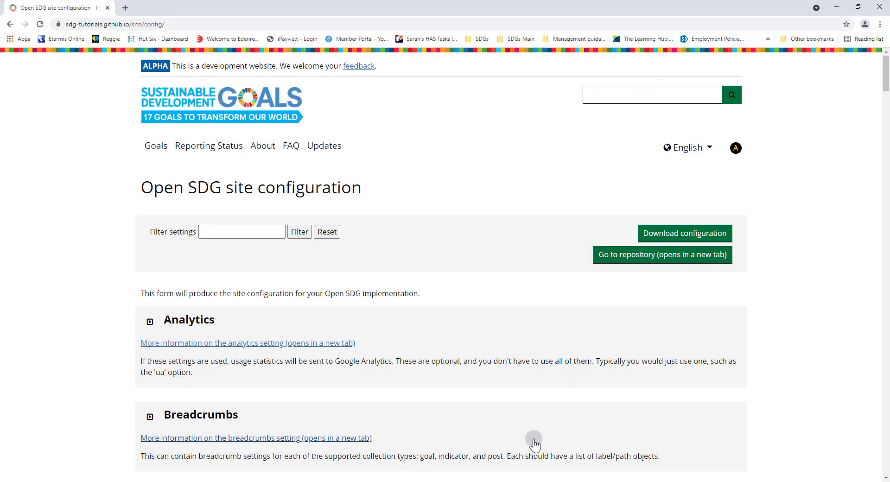
pyautogui.moveTo(884, 74); pyautogui.dragTo(885, 320)
pyautogui.scroll(-18, 610, 235)
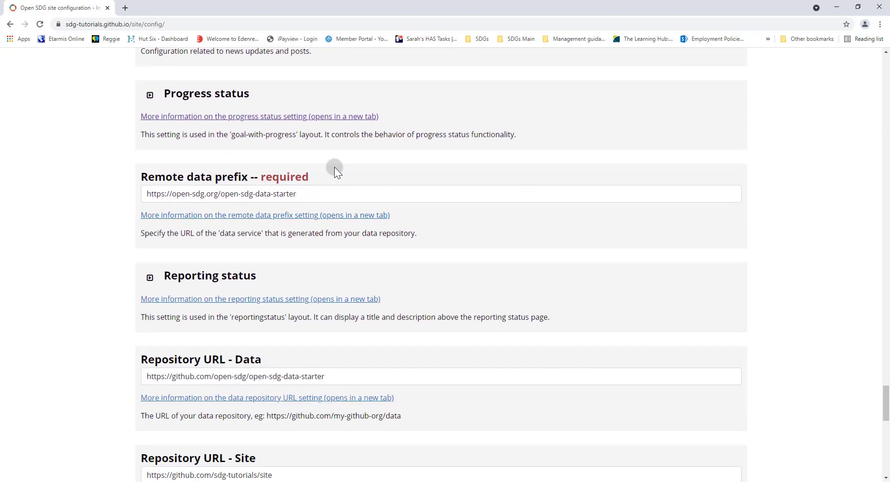
pyautogui.click(328, 192)
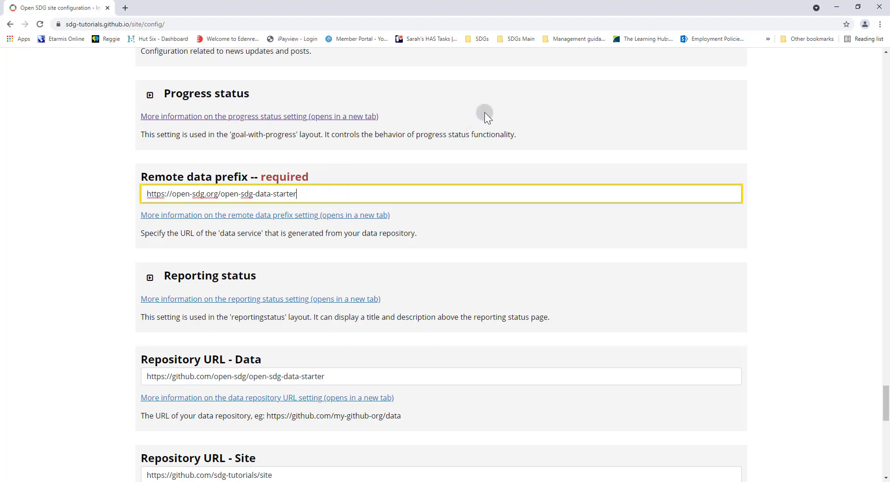
# Step: Open the bookmarked SDG data build documentation site in a new tab and copy its URL
pyautogui.click(477, 38)
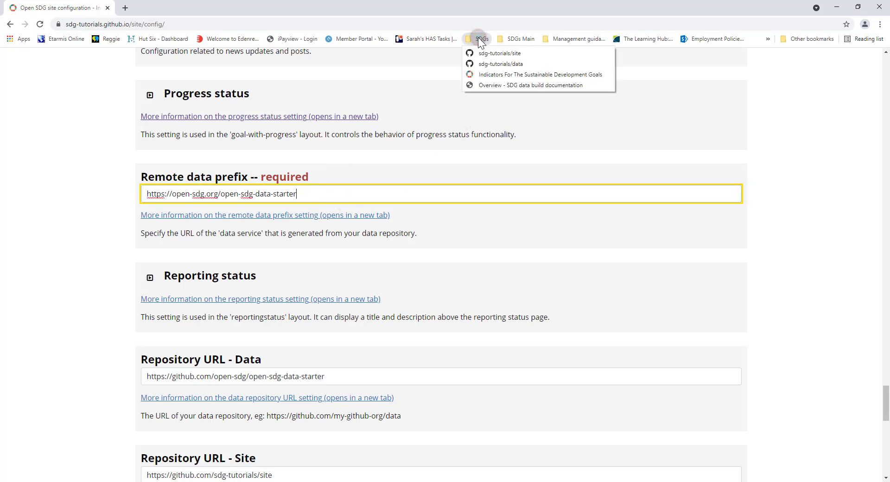
pyautogui.rightClick(486, 85)
pyautogui.click(497, 92)
pyautogui.click(174, 9)
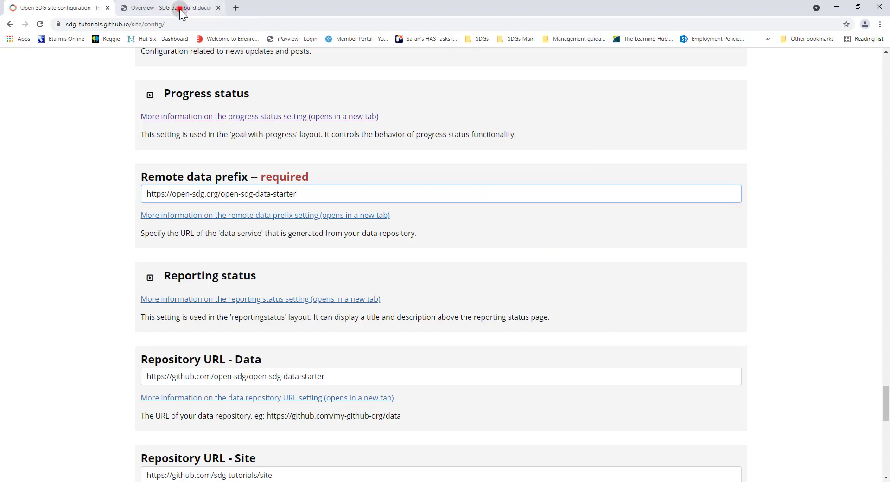
pyautogui.click(137, 23)
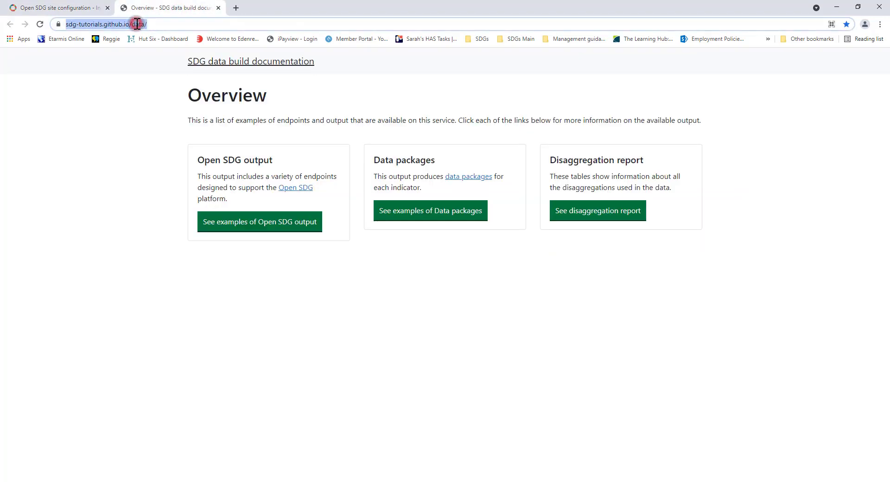
pyautogui.rightClick(138, 23)
pyautogui.click(158, 73)
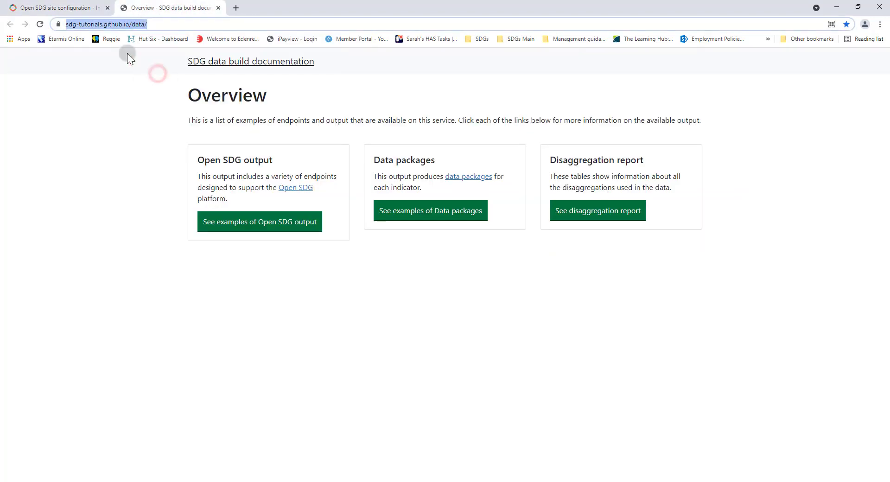
pyautogui.click(65, 9)
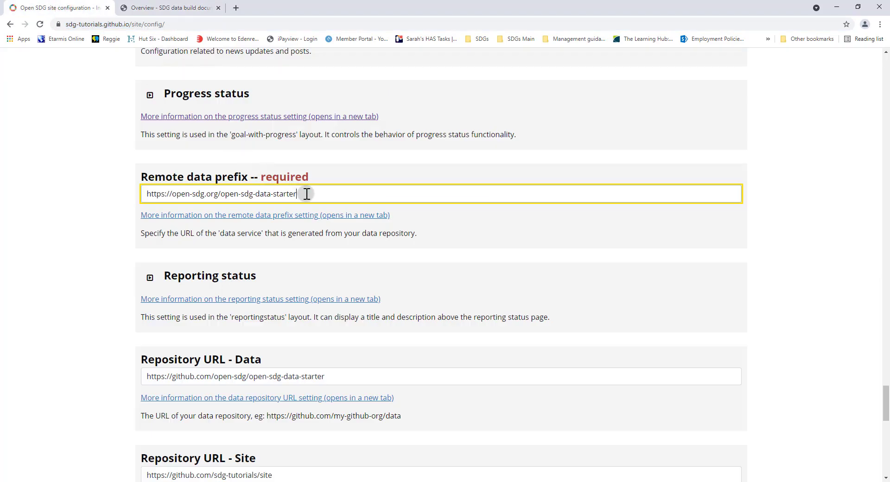
pyautogui.moveTo(307, 194); pyautogui.dragTo(147, 195)
pyautogui.press('BackSpace')
pyautogui.rightClick(182, 195)
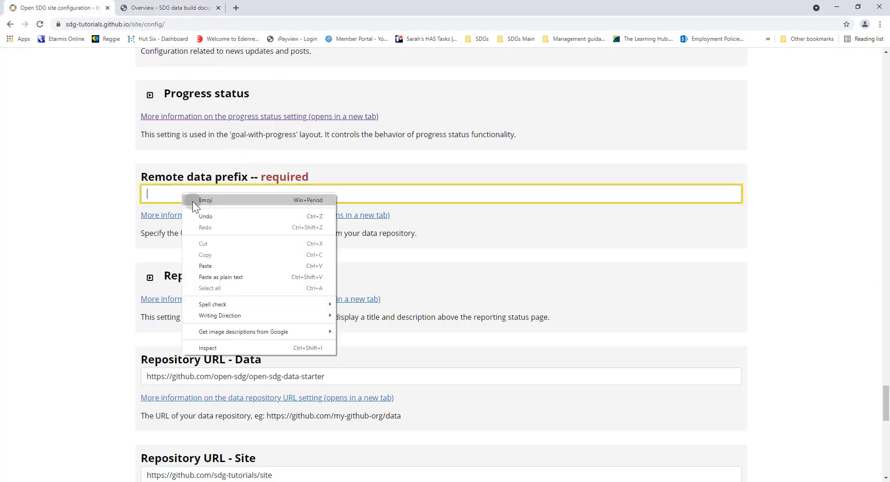
pyautogui.click(221, 267)
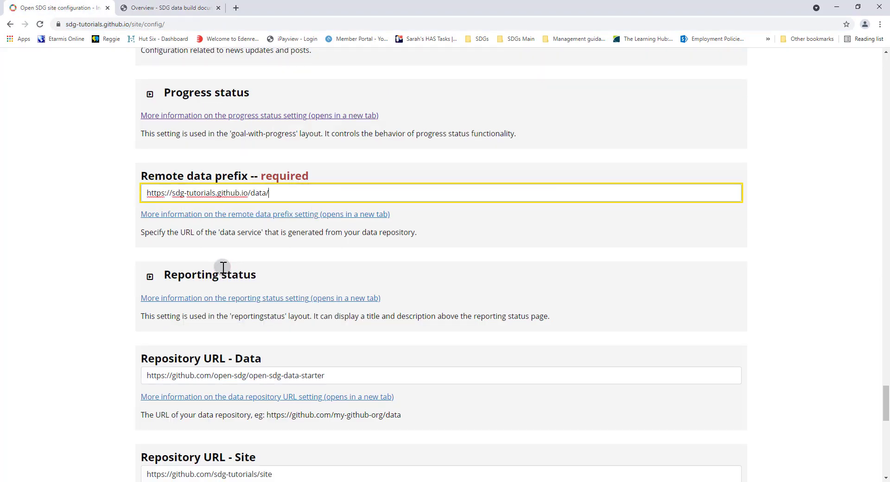
# Step: For the Repository URL - Data setting, open the bookmarked sdg-tutorials/data repository in a new tab and copy its URL
pyautogui.scroll(-2, 222, 267)
pyautogui.click(337, 282)
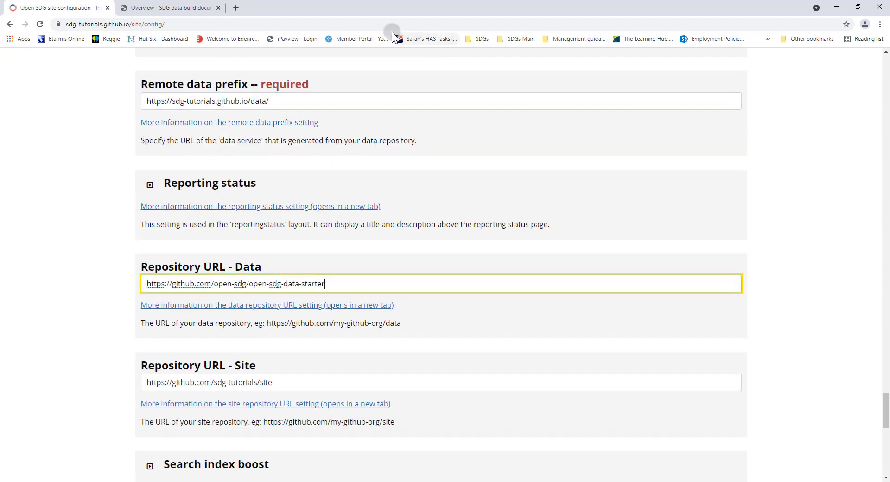
pyautogui.click(478, 38)
pyautogui.rightClick(536, 61)
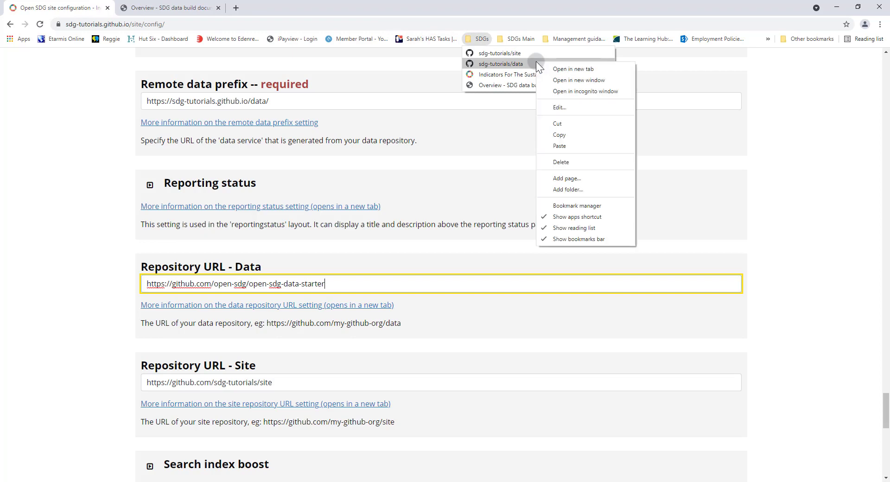
pyautogui.click(564, 70)
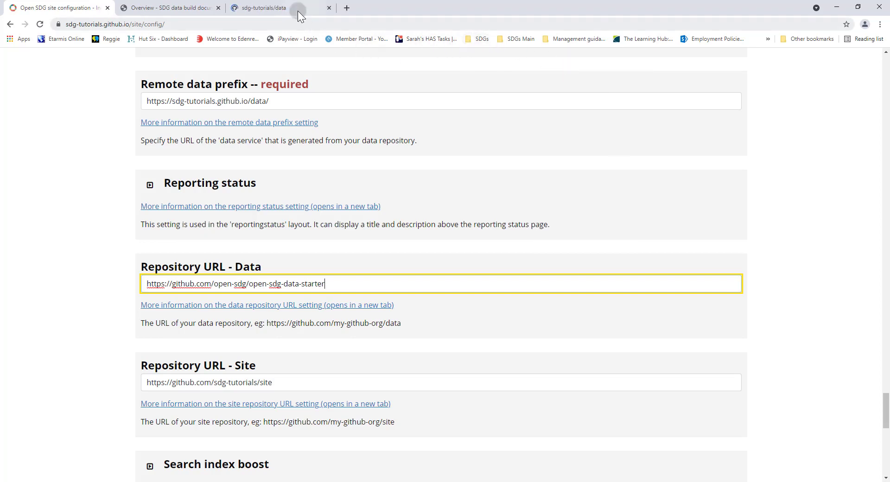
pyautogui.click(298, 10)
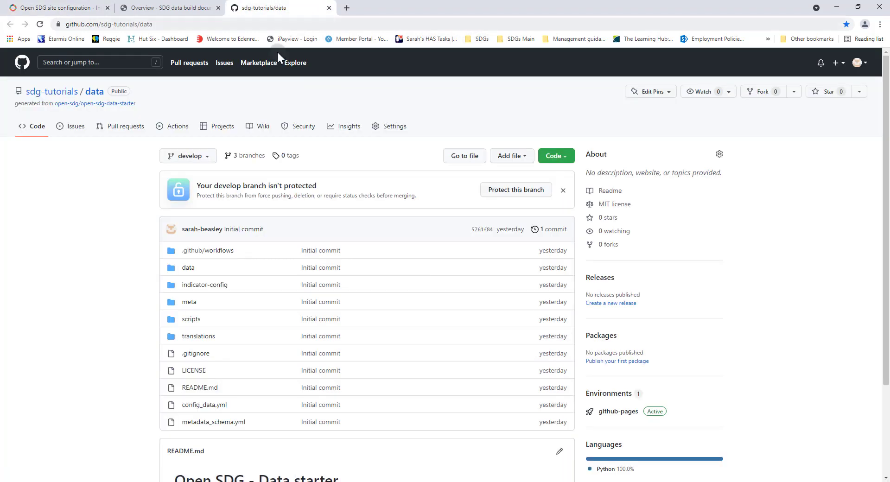
pyautogui.click(127, 22)
pyautogui.rightClick(127, 21)
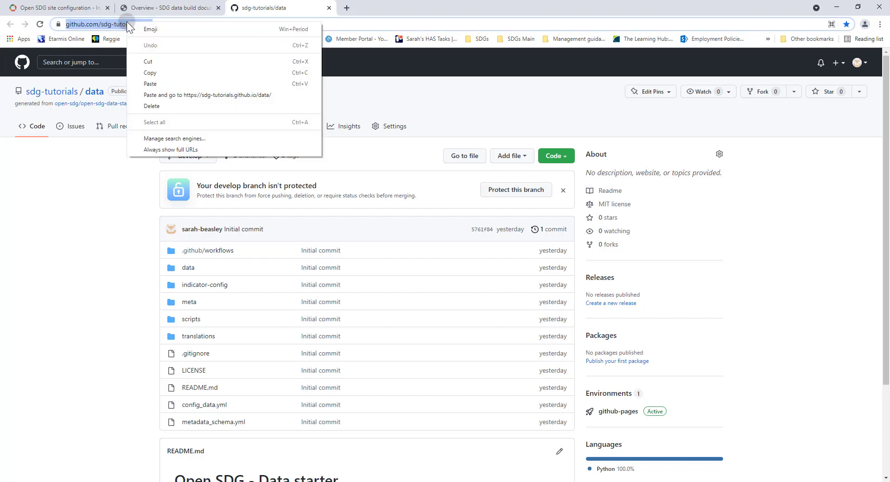
pyautogui.click(182, 73)
pyautogui.click(55, 8)
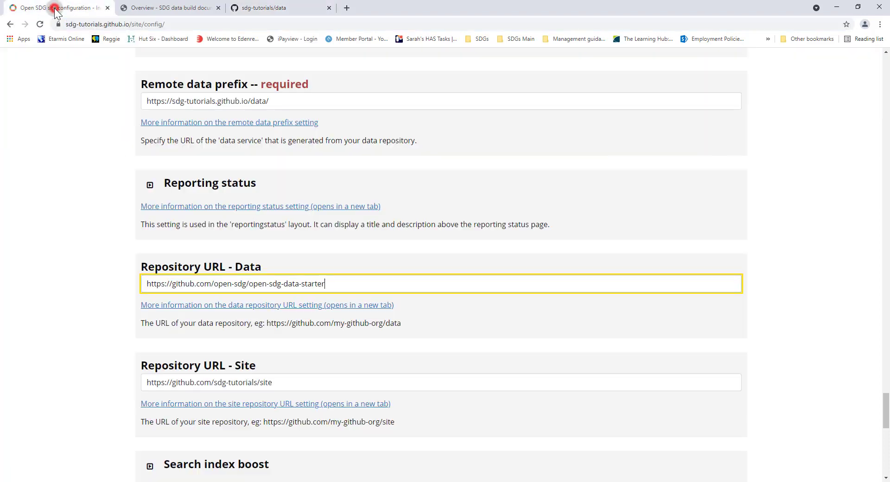
pyautogui.moveTo(336, 284); pyautogui.dragTo(132, 287)
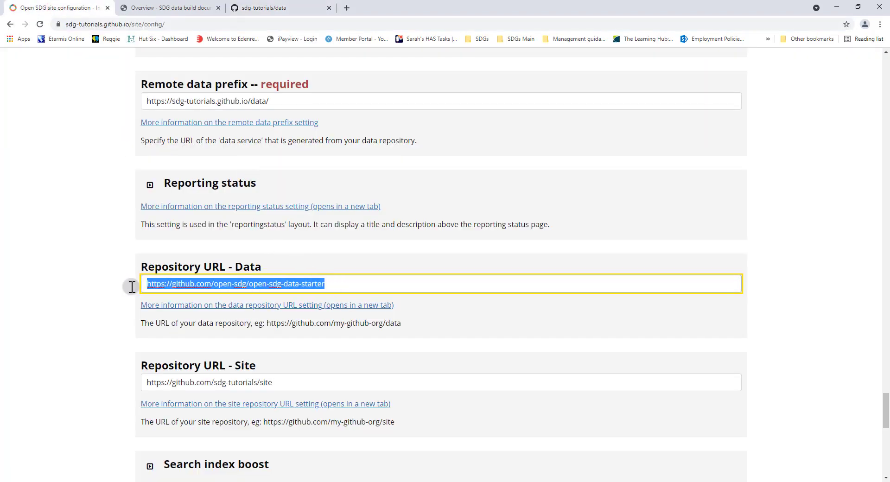
pyautogui.press('BackSpace')
pyautogui.rightClick(177, 282)
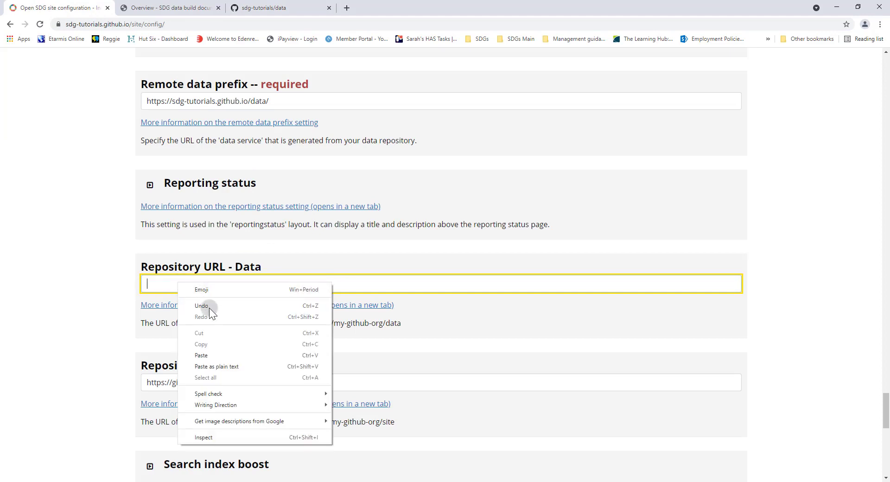
pyautogui.click(228, 355)
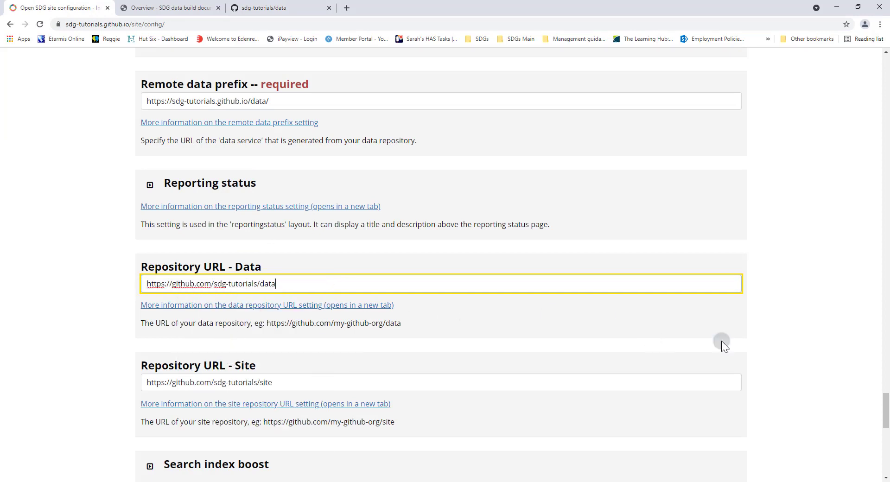
pyautogui.click(842, 362)
# Step: Download the edited site configuration and open the _data folder of the site repository in a new tab
pyautogui.moveTo(885, 412); pyautogui.dragTo(886, 74)
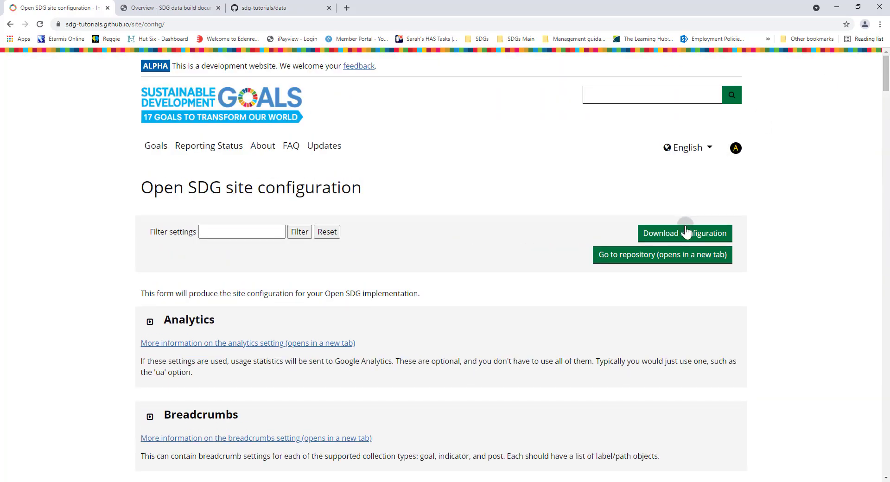
pyautogui.click(713, 235)
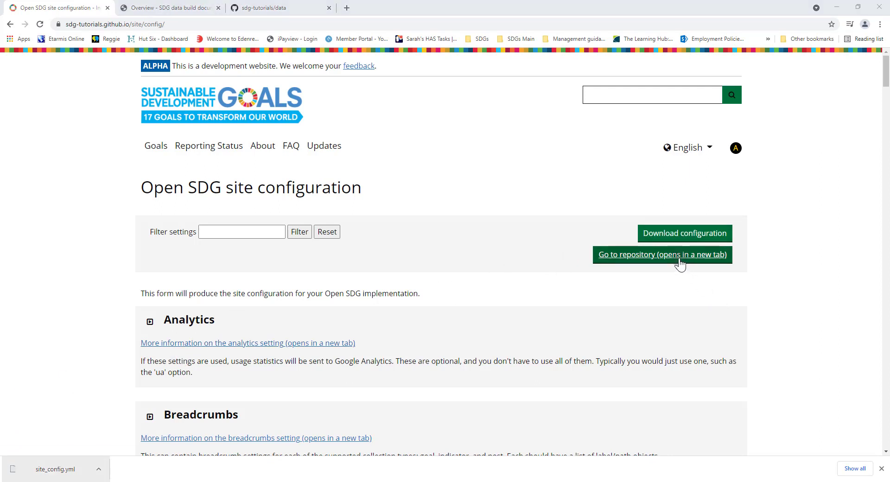
pyautogui.click(676, 255)
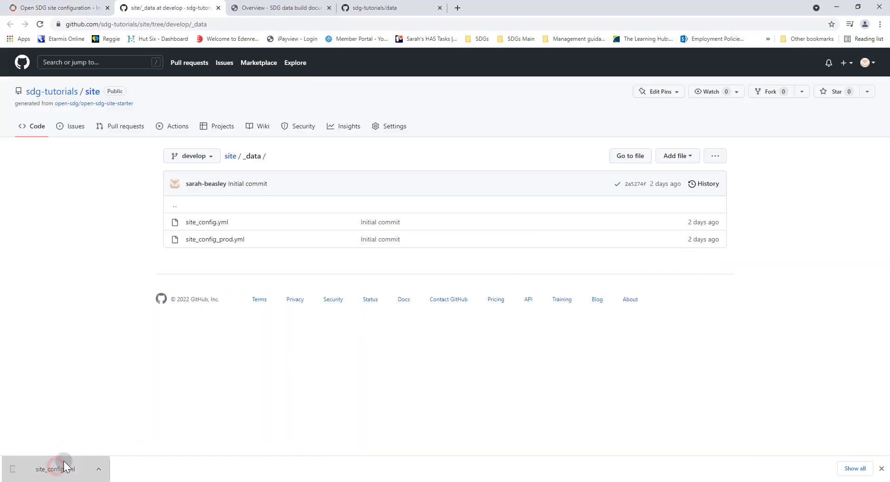
# Step: Upload the downloaded site_config.yml to the site repository's _data folder and commit it directly to the develop branch
pyautogui.moveTo(60, 469); pyautogui.dragTo(400, 264)
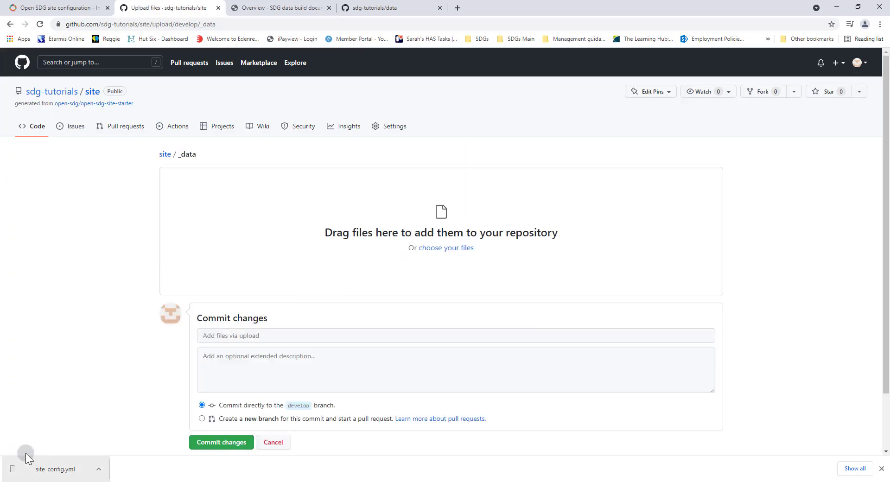
pyautogui.moveTo(56, 468); pyautogui.dragTo(349, 241)
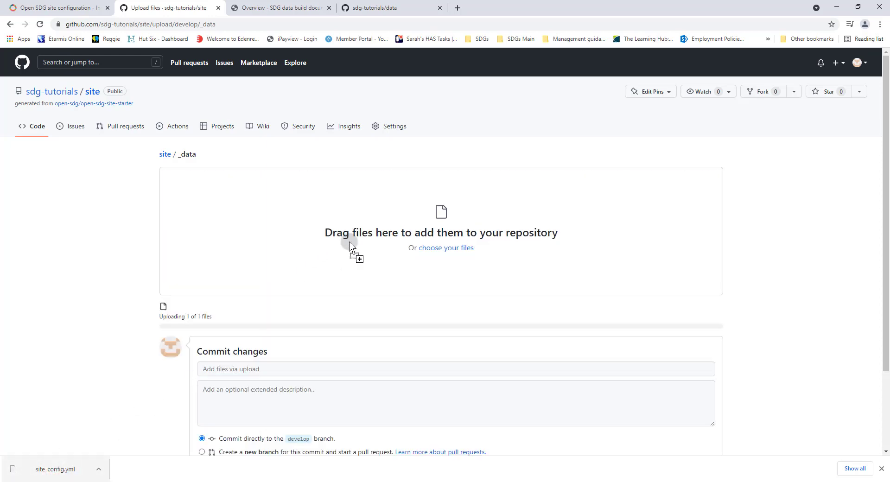
pyautogui.scroll(-1, 349, 241)
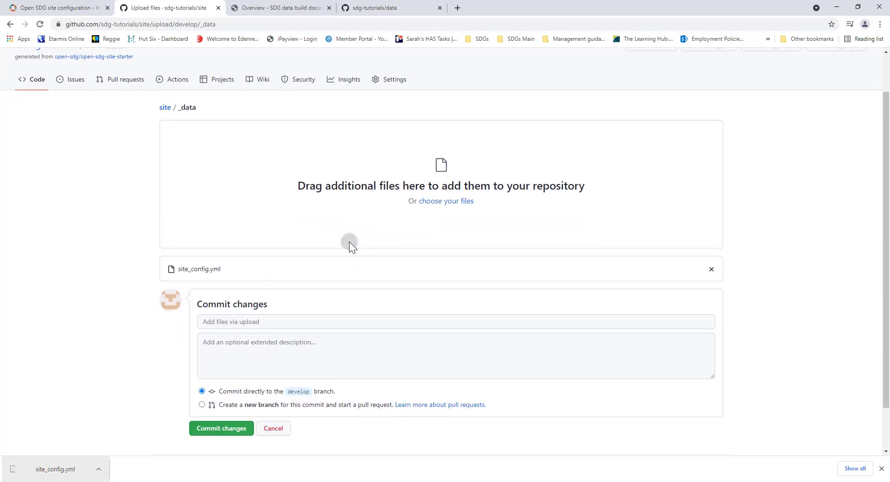
pyautogui.scroll(-1, 243, 338)
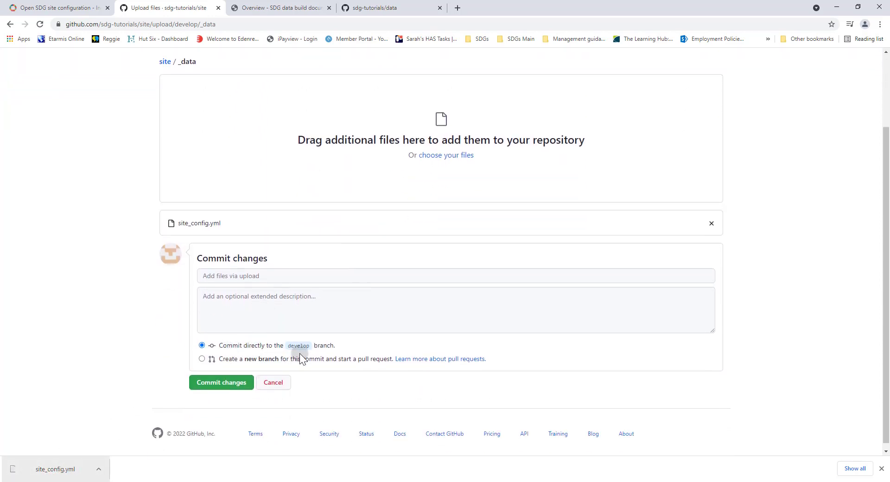
pyautogui.click(242, 384)
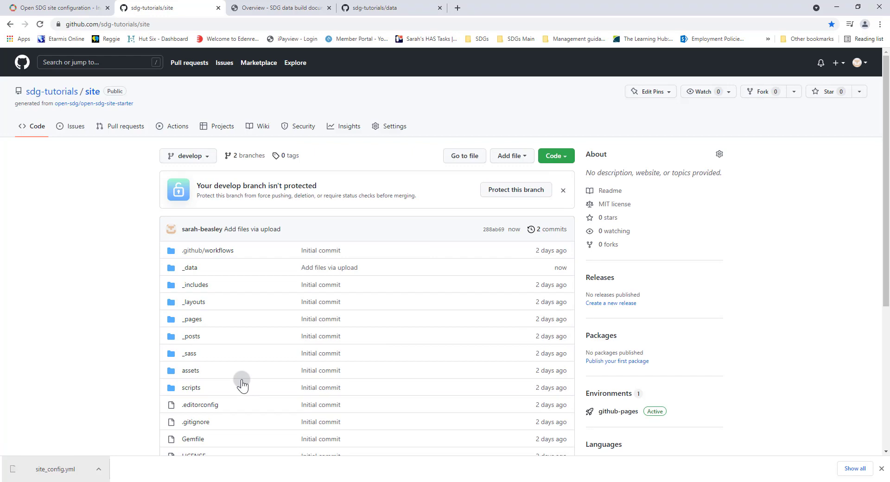
# Step: Check the site repository's workflow runs, and open the bookmarked Indicators For The Sustainable Development Goals site to review its home page
pyautogui.click(177, 128)
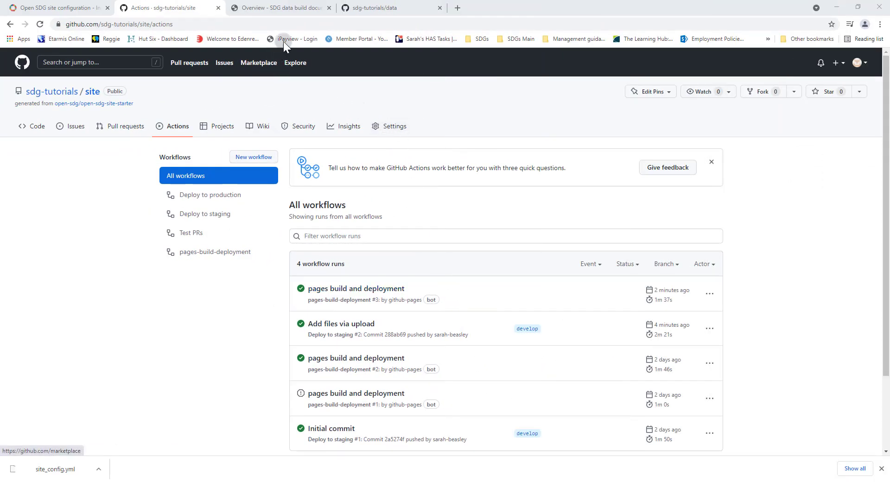
pyautogui.click(484, 40)
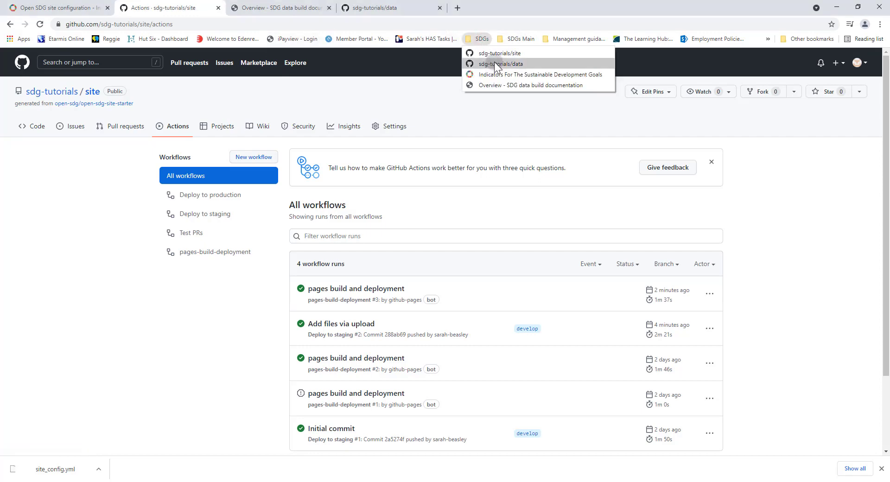
pyautogui.click(505, 76)
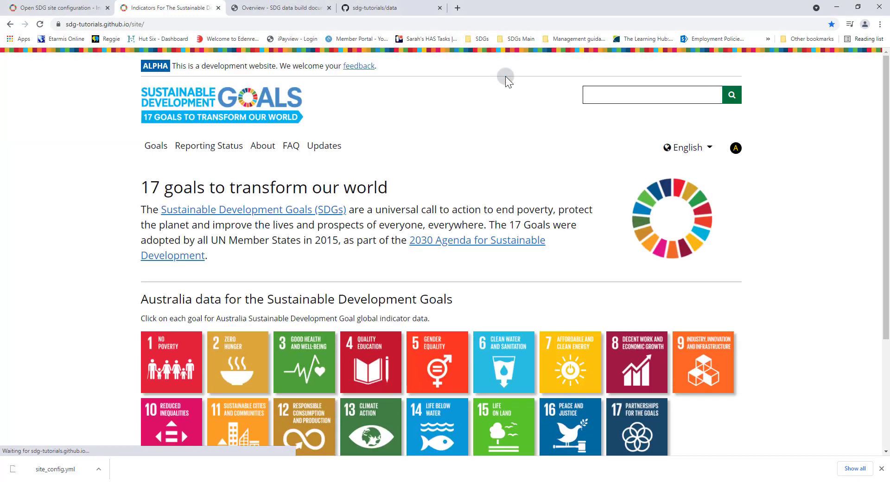
pyautogui.scroll(-1, 586, 236)
pyautogui.scroll(-4, 587, 235)
pyautogui.scroll(5, 589, 238)
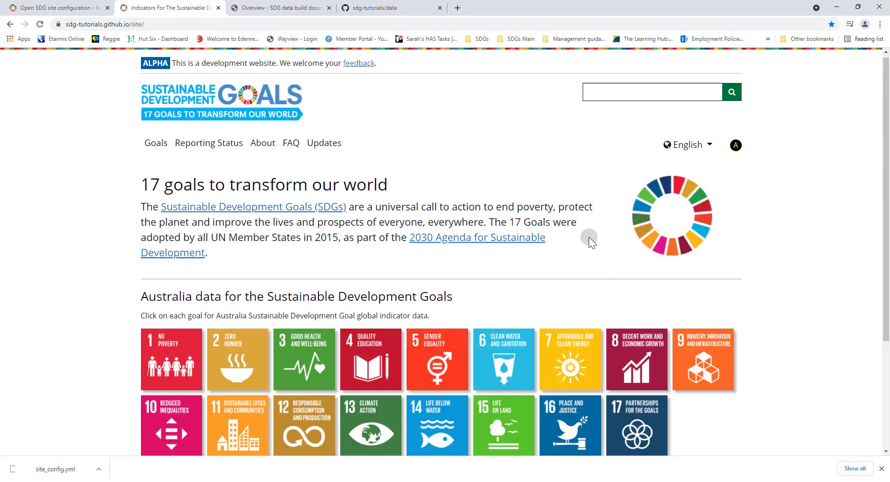